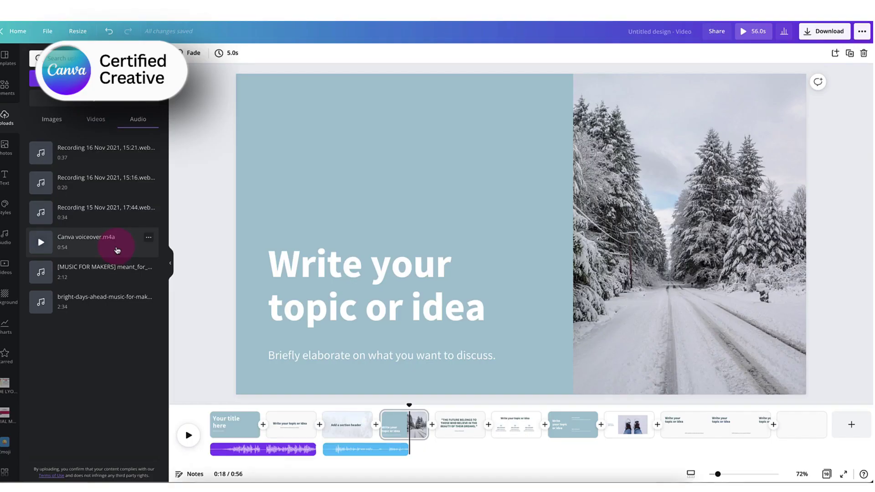
Step: Add Canva voiceover.m4a from Uploads to the timeline and trim its end shorter
drag(117, 251, 449, 457)
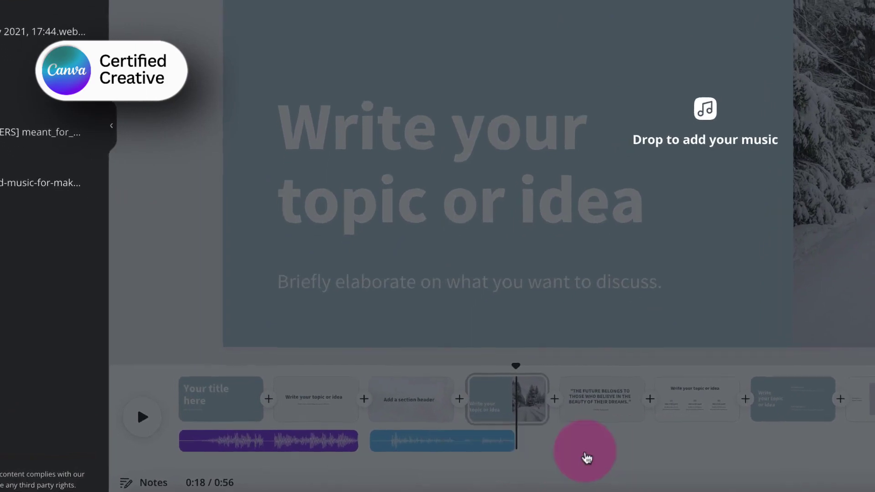
drag(587, 458, 587, 458)
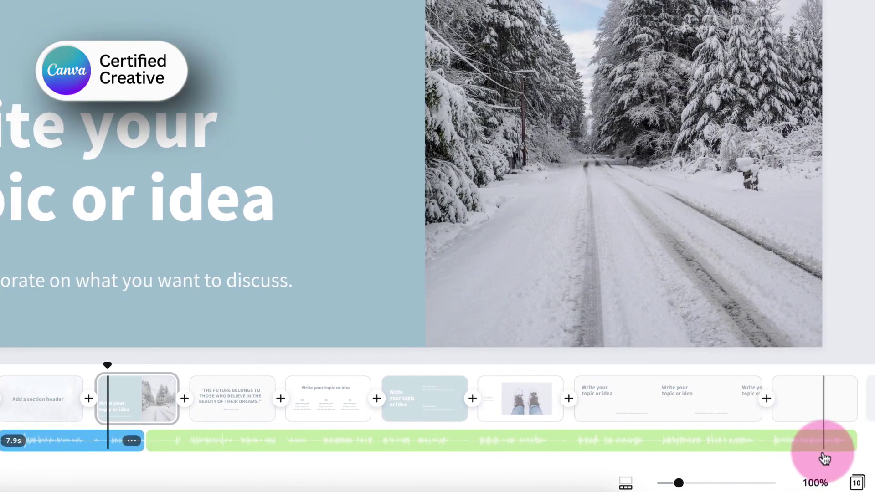
click(850, 435)
drag(850, 436, 280, 440)
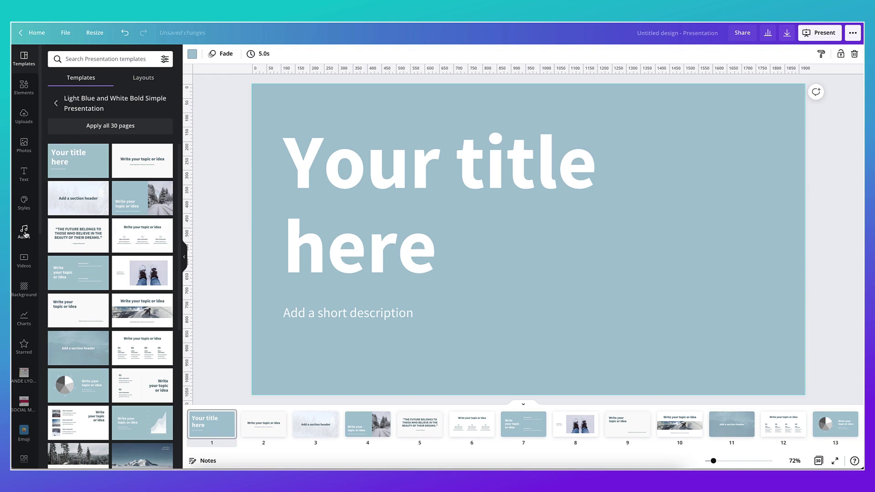
Step: Add the English Breakfast track from the audio library to the presentation
click(24, 233)
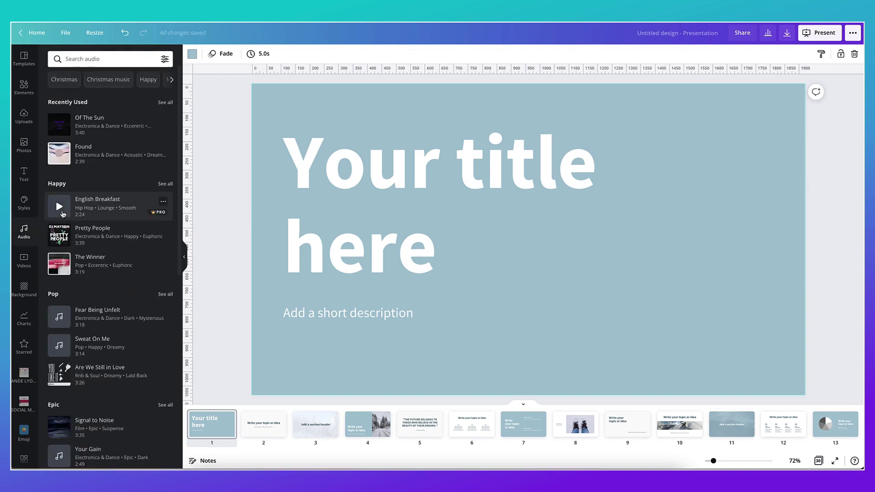
drag(63, 214, 248, 257)
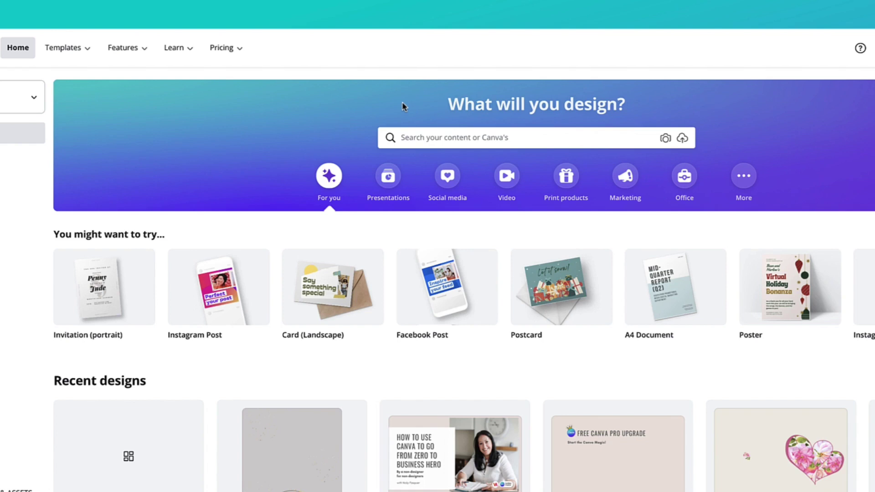
Step: Create a blank design from the Video category's Video card
click(506, 181)
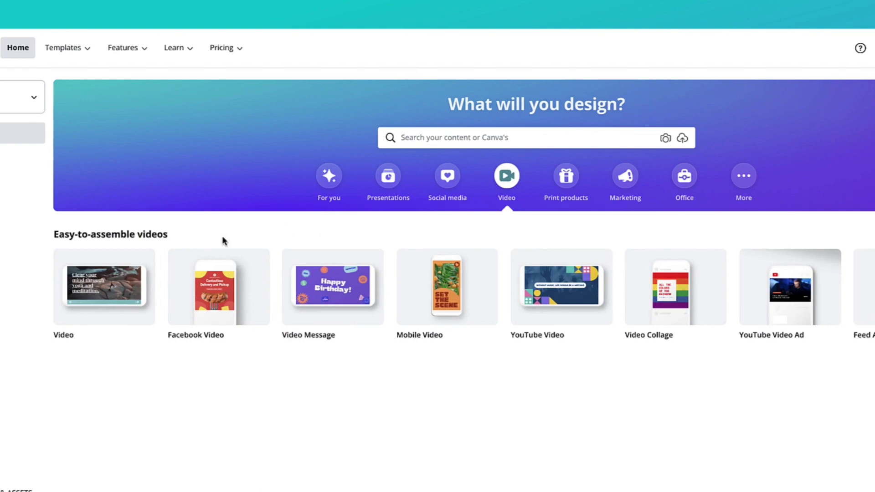
mouse_move(88, 280)
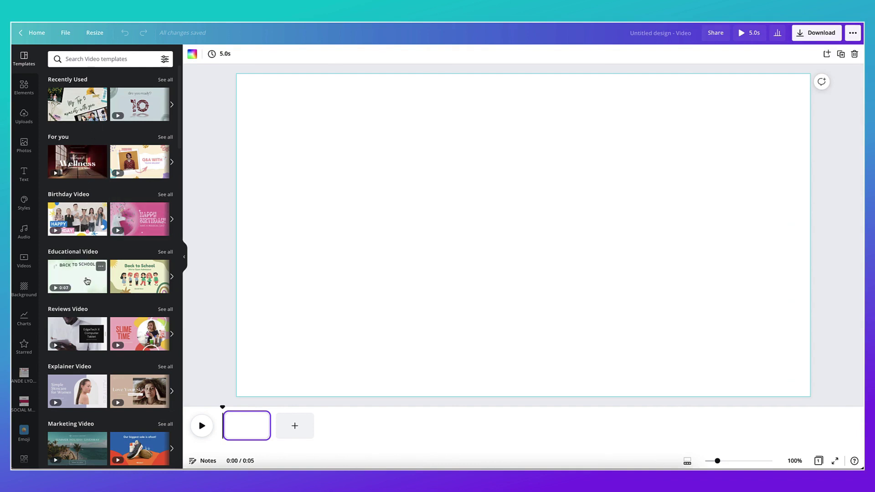
Step: Scroll through the video template categories
scroll(87, 281, down, 2)
scroll(87, 281, down, 6)
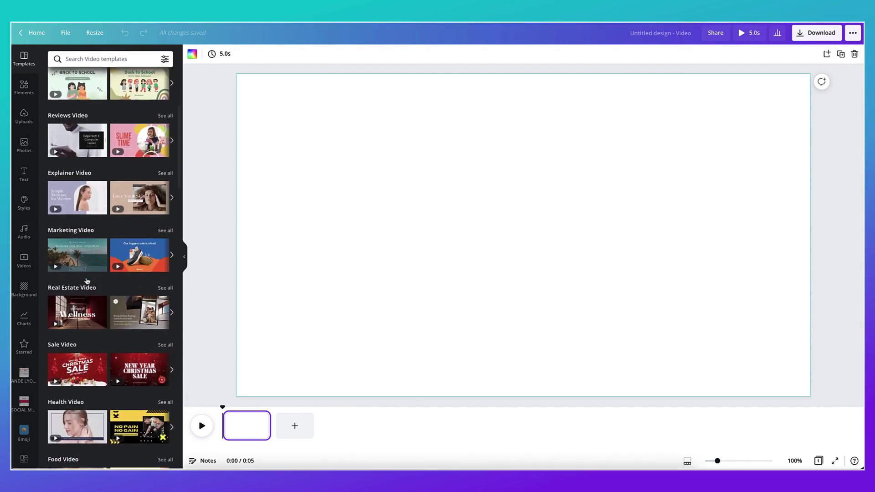
scroll(87, 281, down, 2)
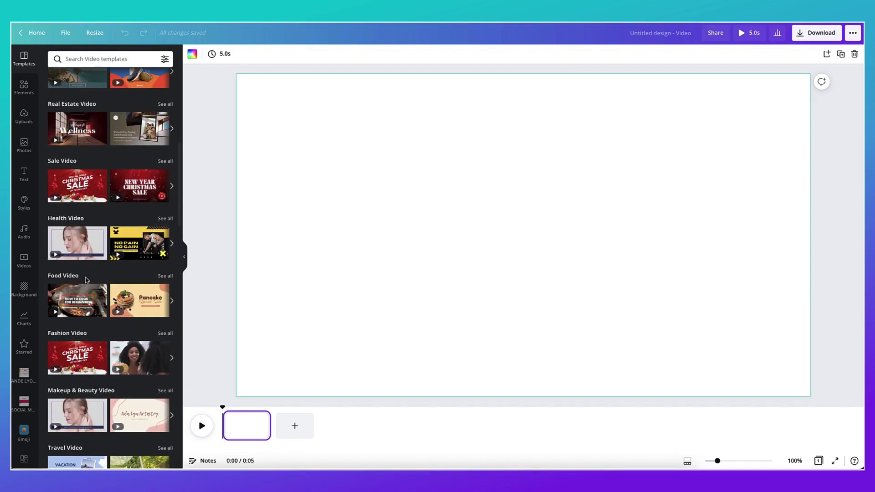
scroll(87, 280, down, 1)
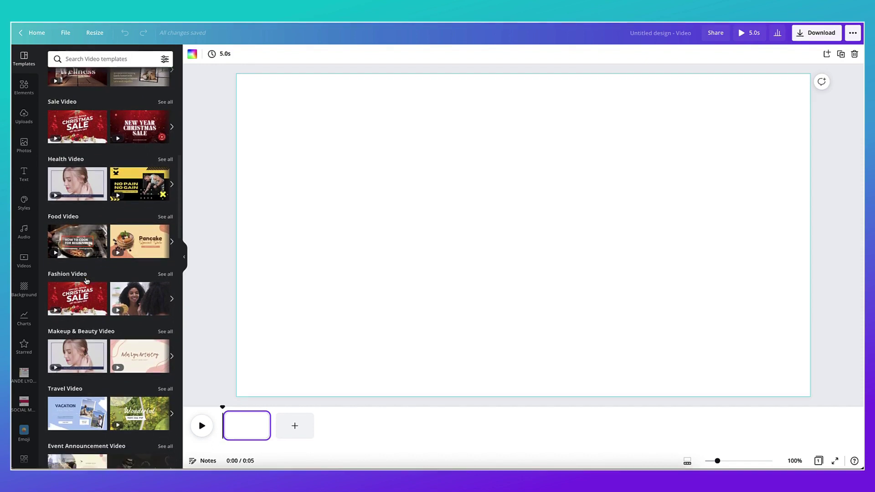
scroll(86, 281, down, 2)
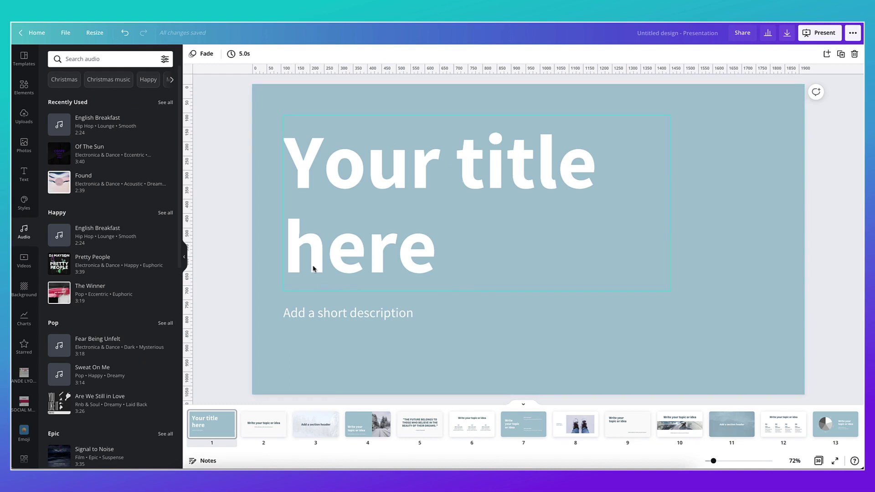
Step: Switch the presentation to Grid view to show all 30 slides
click(440, 242)
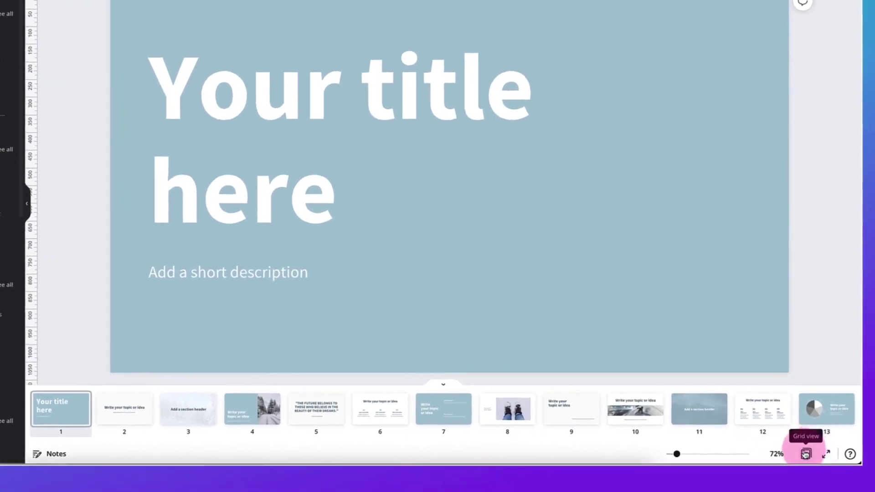
click(806, 455)
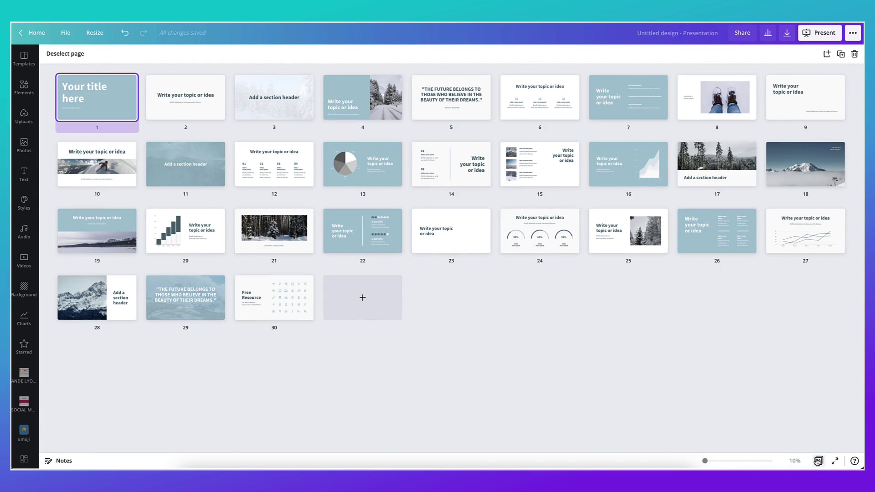
Step: Marquee-select all 30 slides in the grid and copy them
click(44, 95)
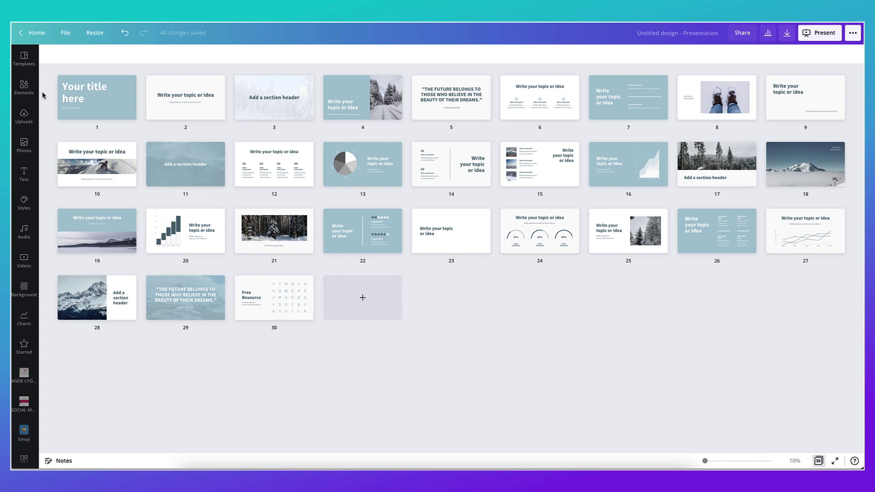
drag(42, 94, 834, 330)
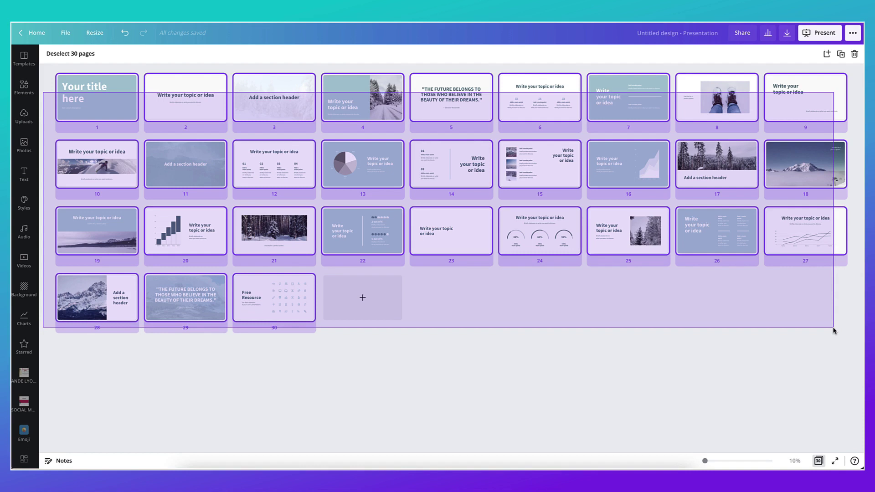
drag(834, 331, 835, 332)
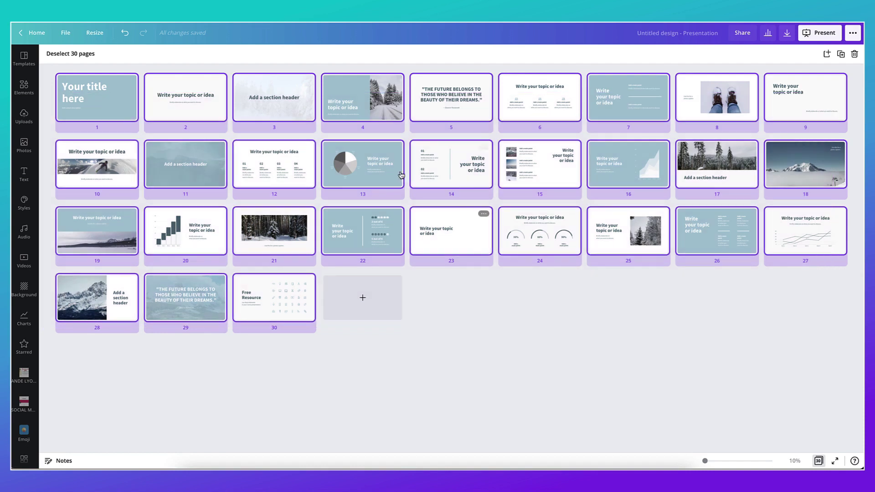
key(super+c)
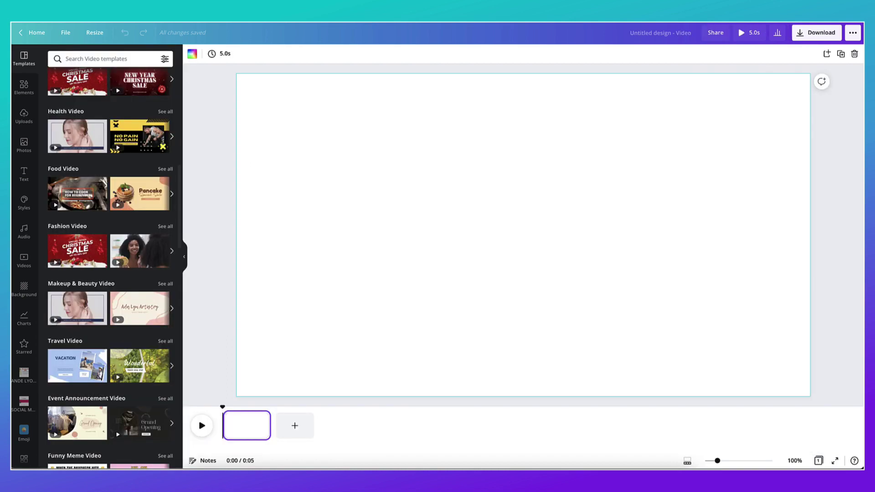
Step: Paste the 30 slides into the video and delete the blank first page
key(super+v)
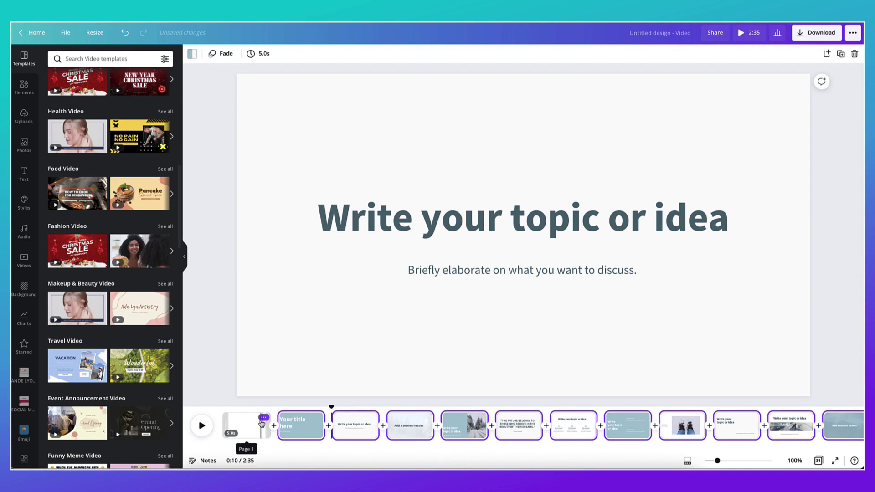
click(263, 418)
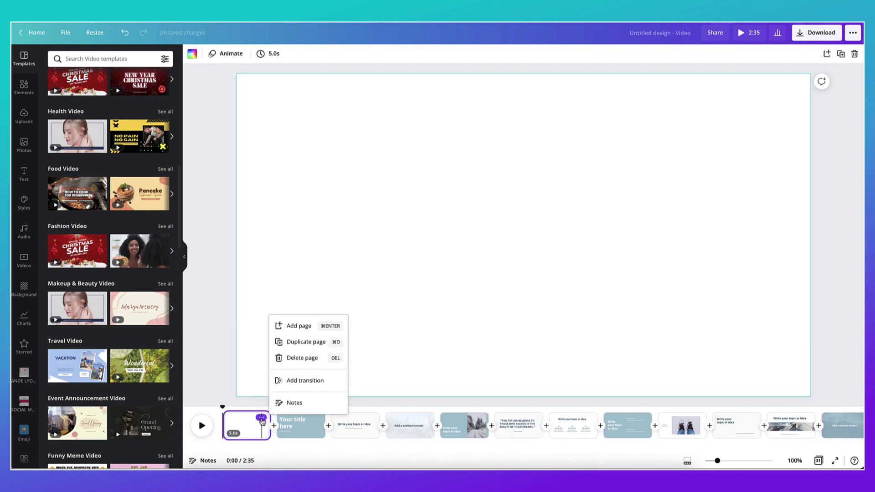
click(285, 360)
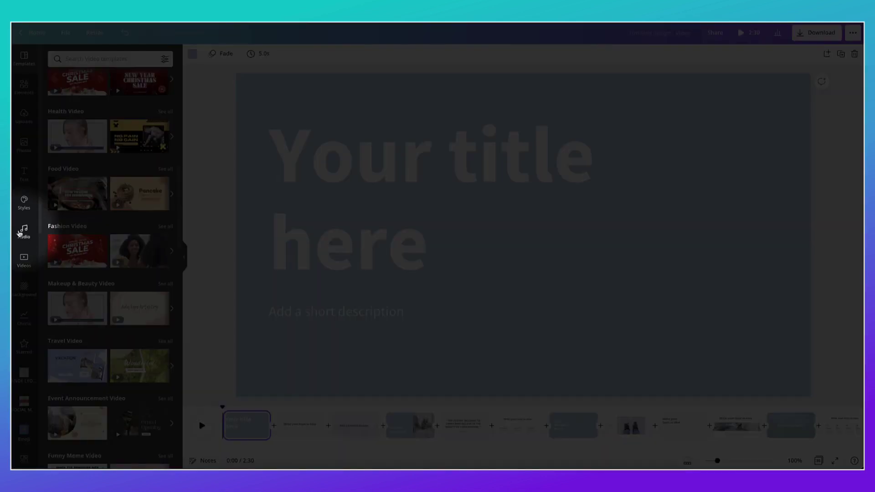
Step: Browse all Piano tracks in the audio library
click(19, 231)
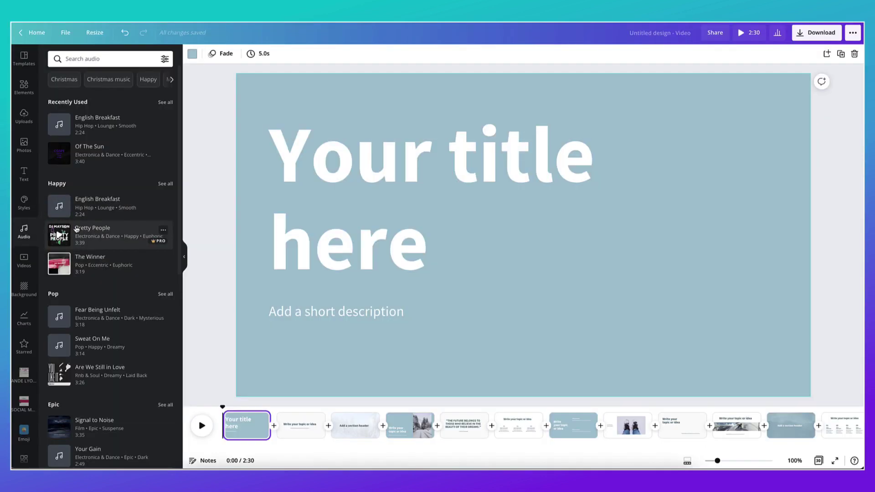
scroll(76, 229, down, 4)
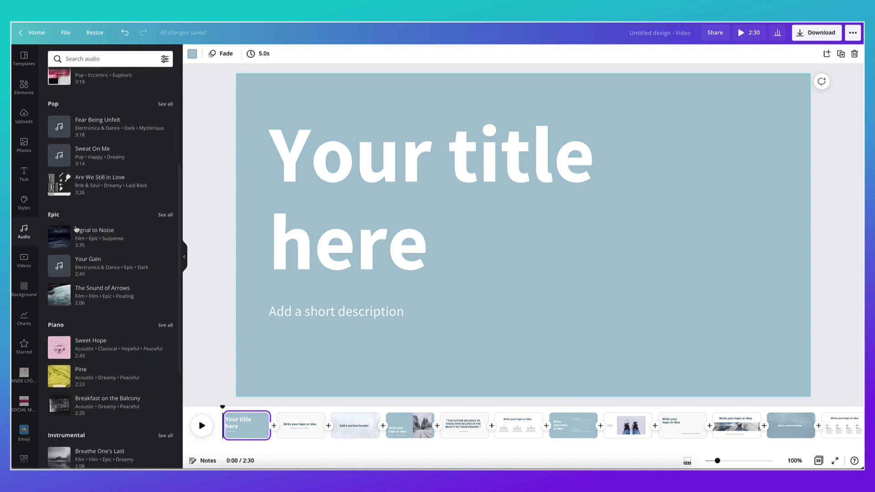
scroll(77, 229, down, 3)
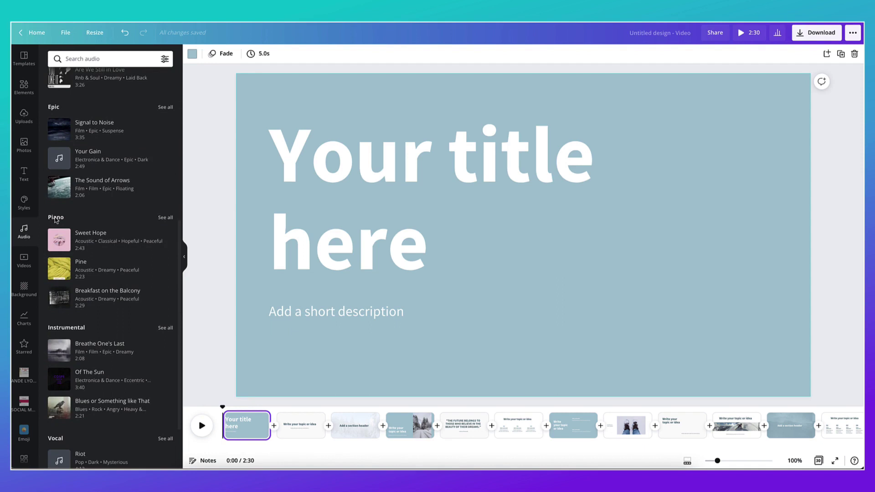
click(164, 220)
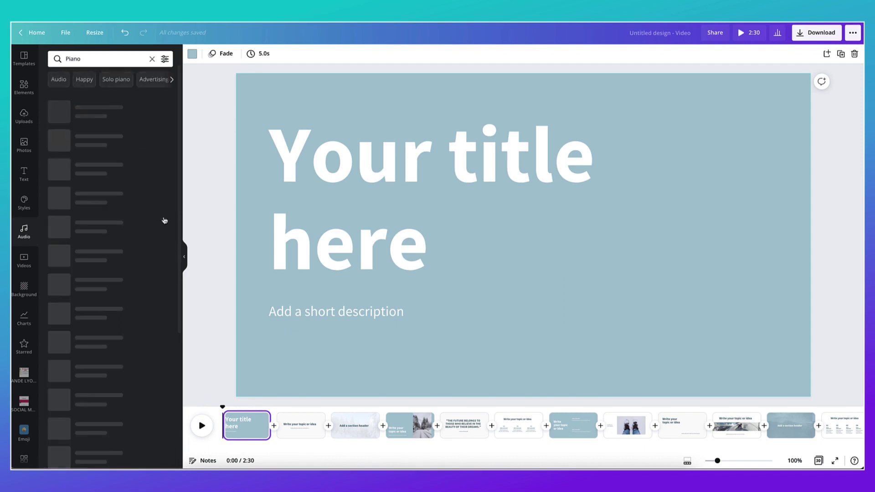
scroll(123, 261, down, 1)
scroll(123, 261, down, 4)
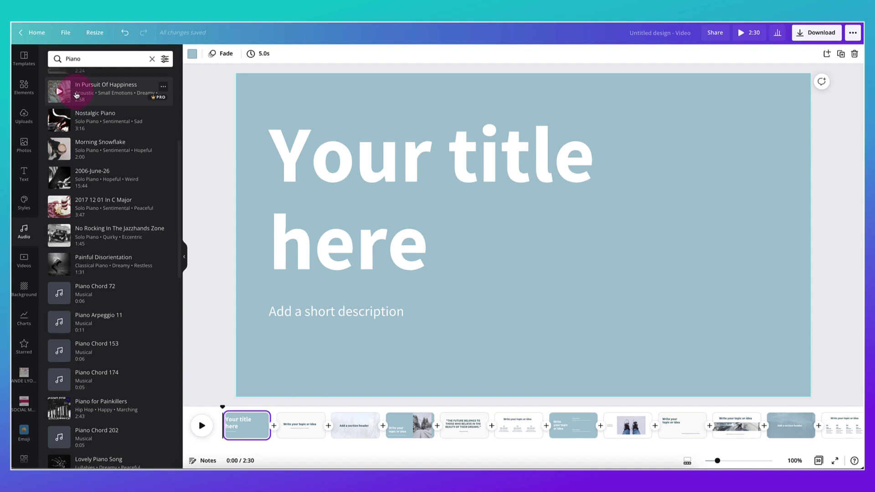
Step: Add In Pursuit Of Happiness to the video as background music
drag(76, 95, 265, 204)
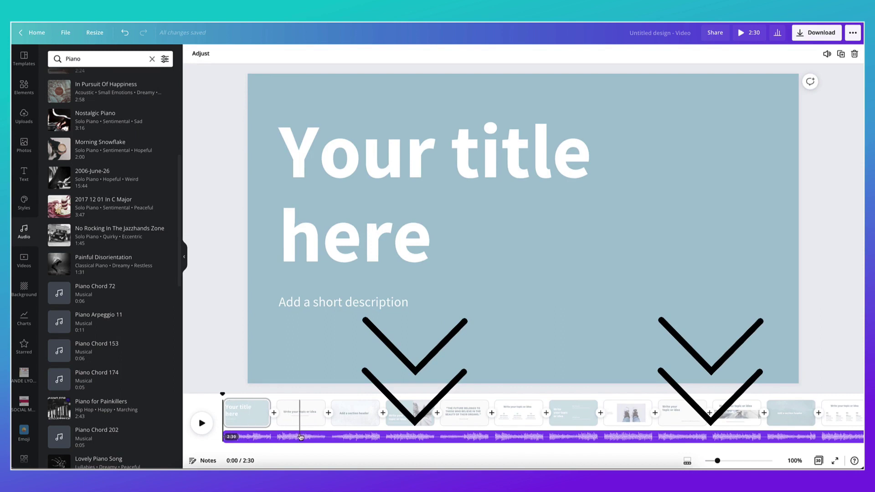
click(243, 412)
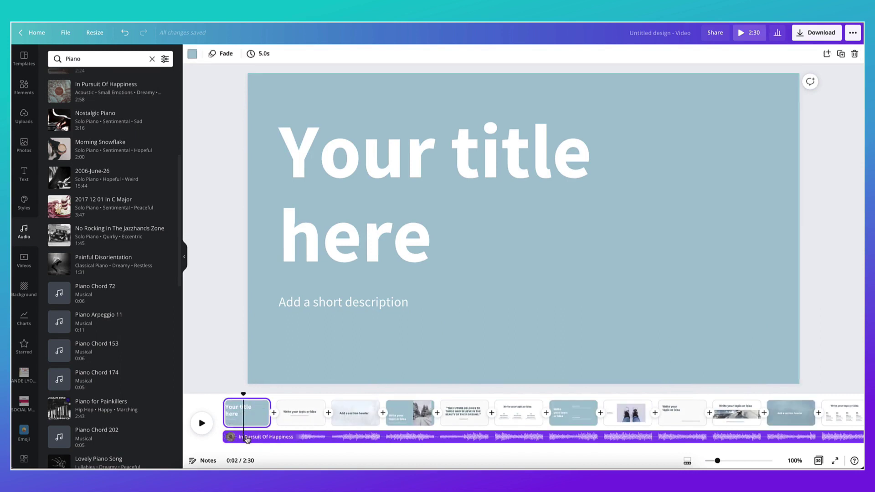
scroll(247, 440, right, 5)
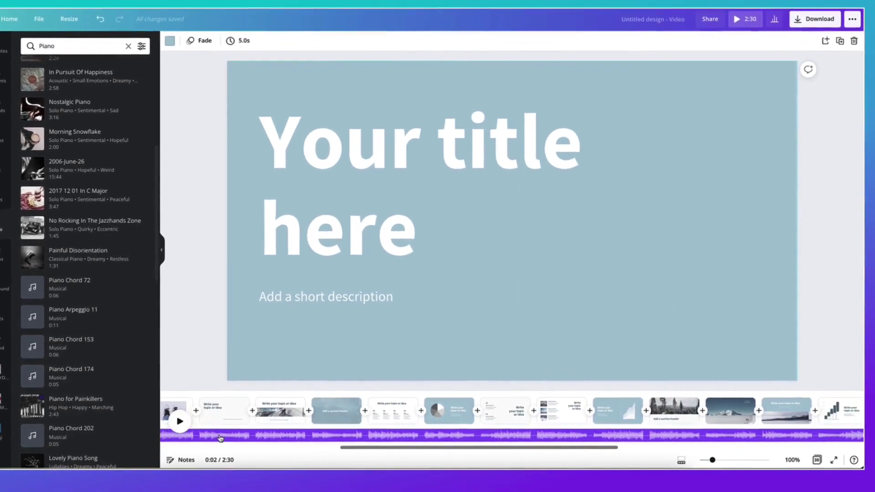
scroll(220, 439, right, 3)
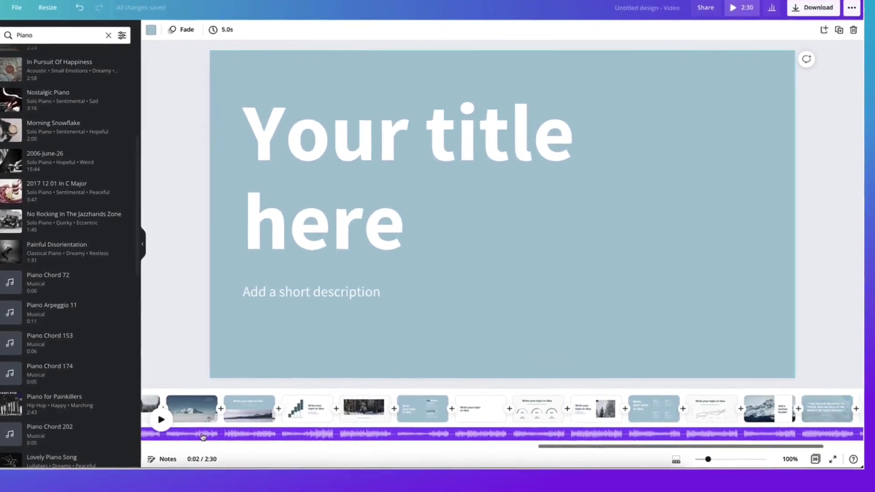
click(806, 438)
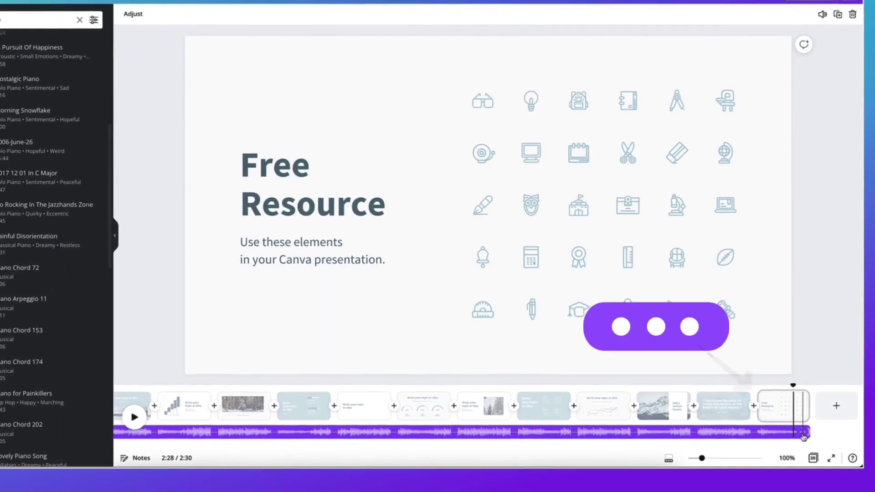
Step: Trim the piano track to end with page 2, at 10.0 seconds
click(802, 435)
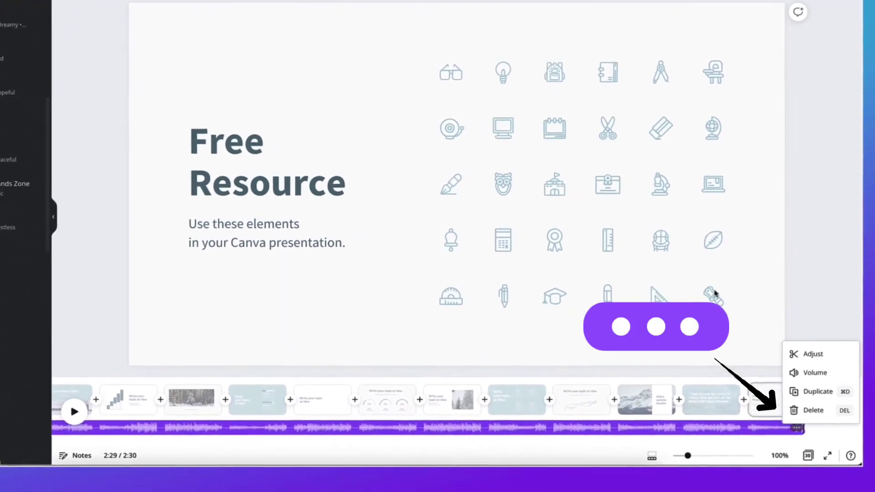
click(796, 349)
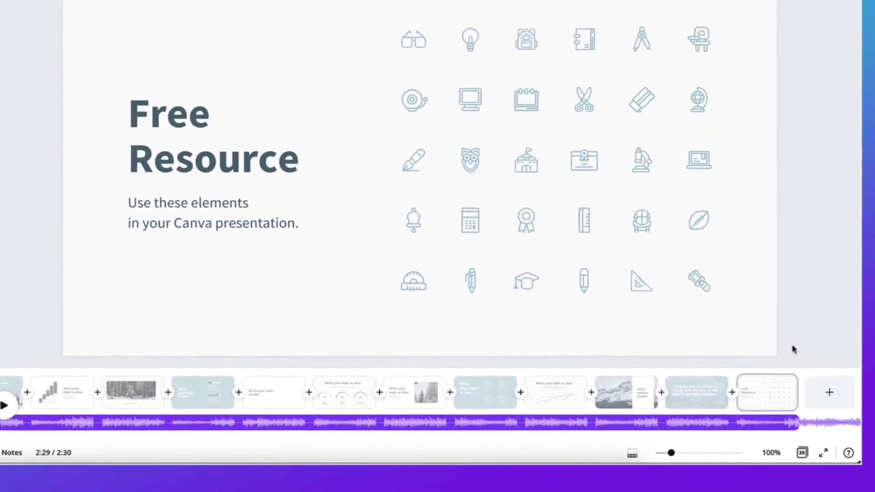
click(793, 425)
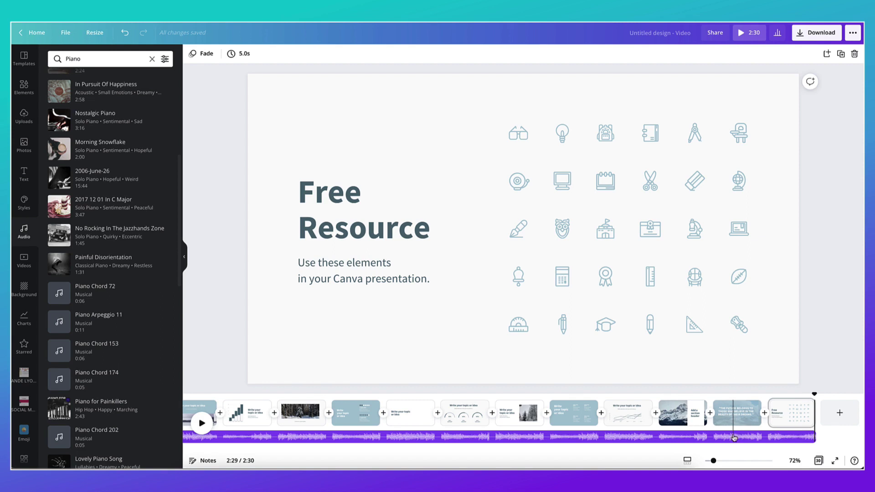
click(746, 439)
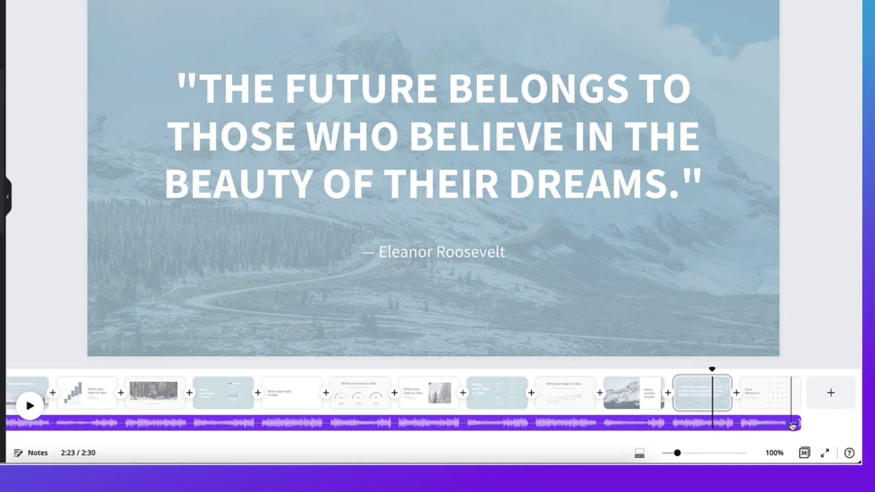
drag(800, 423, 405, 423)
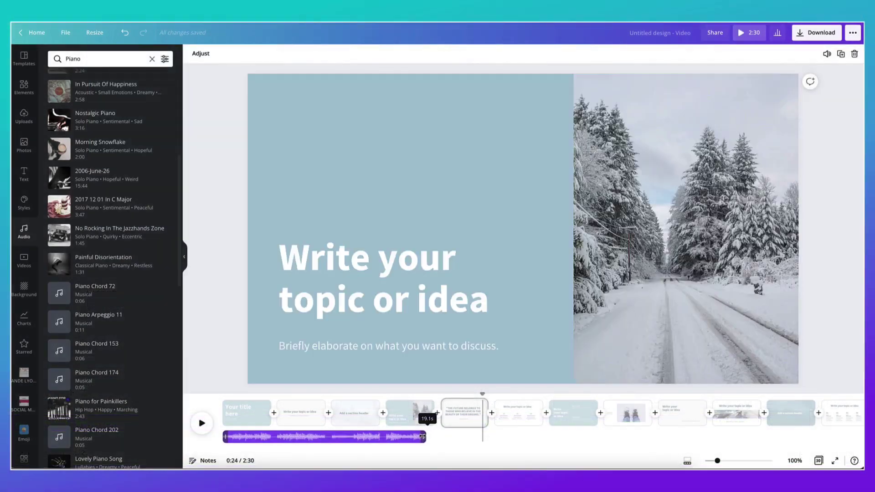
drag(420, 437, 325, 437)
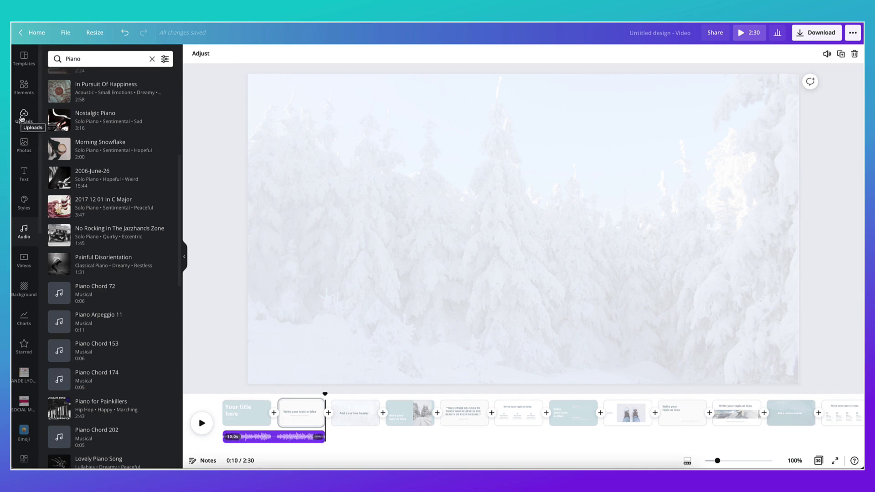
Step: Add Canva voiceover.m4a from Uploads so it follows the 10-second intro
click(22, 116)
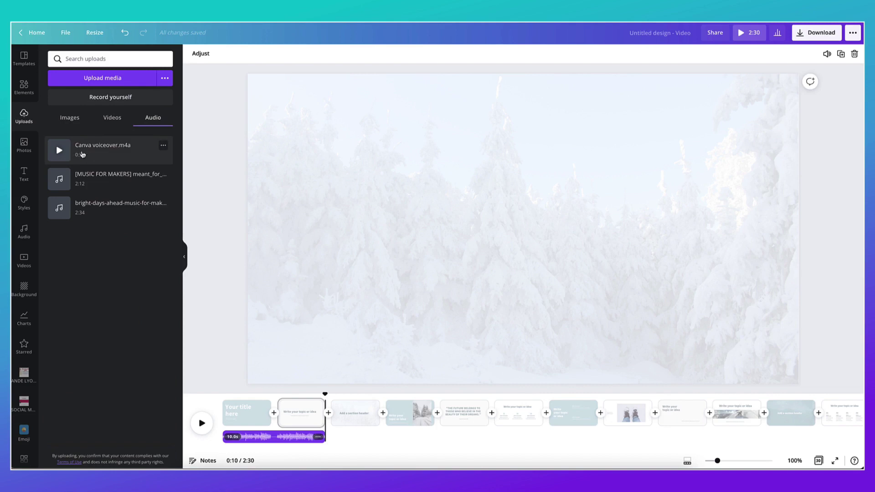
drag(83, 155, 332, 442)
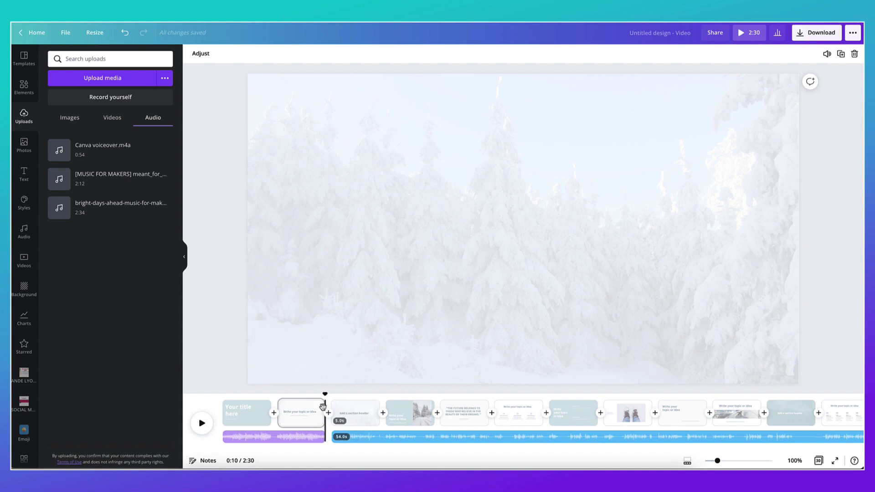
Step: Add the Morning Snowflake piano track to the timeline under the final pages
click(340, 417)
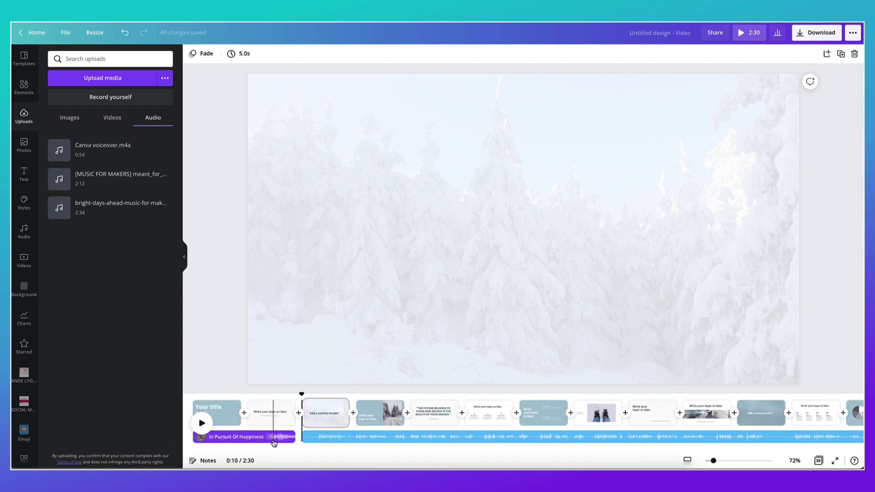
click(334, 441)
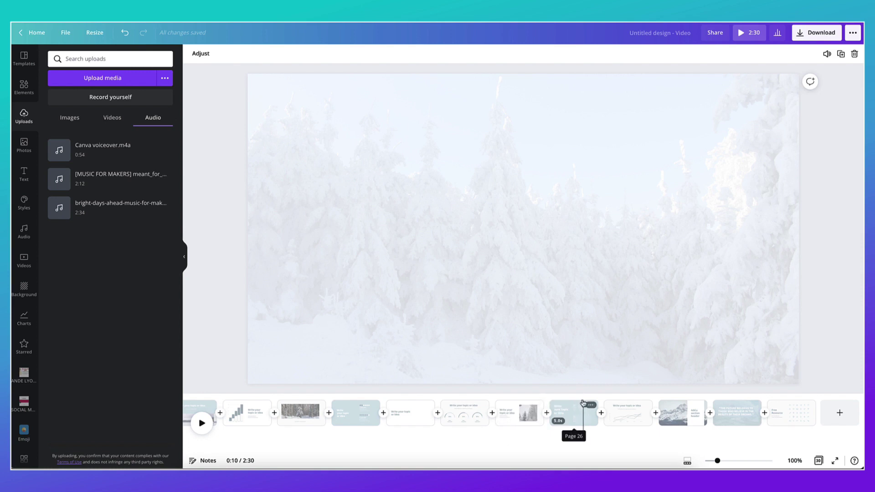
click(655, 396)
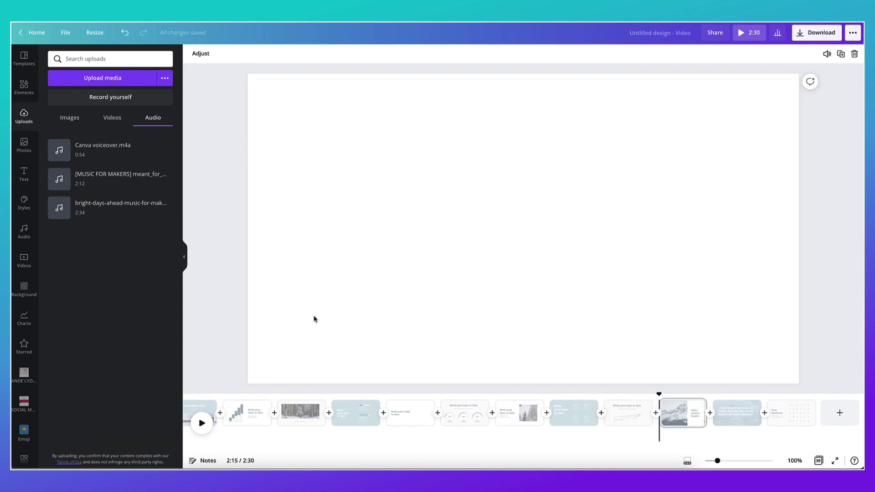
click(25, 233)
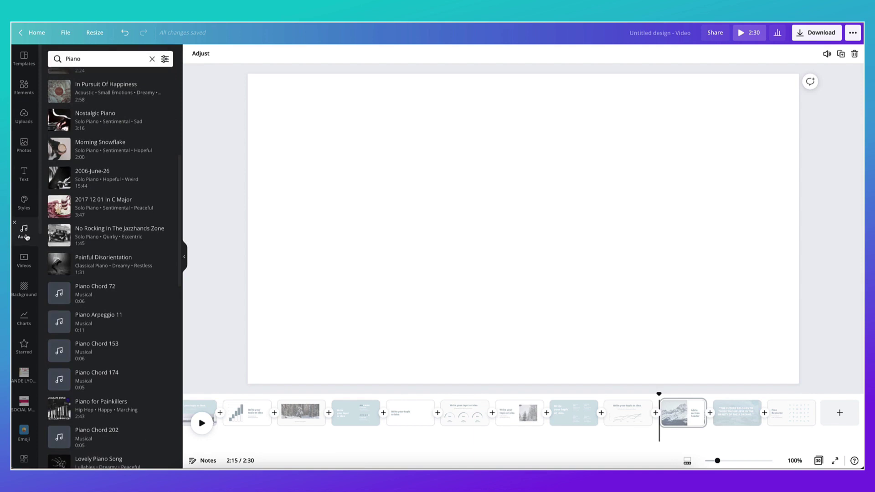
mouse_move(64, 147)
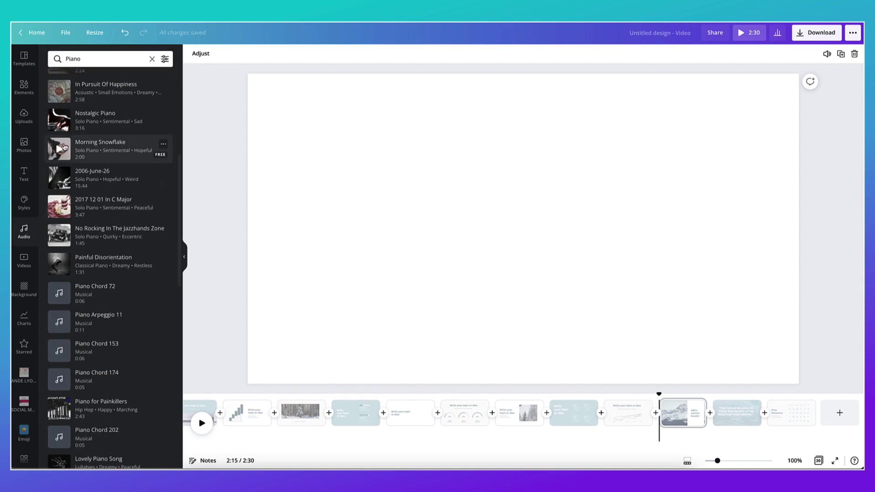
drag(64, 147, 663, 437)
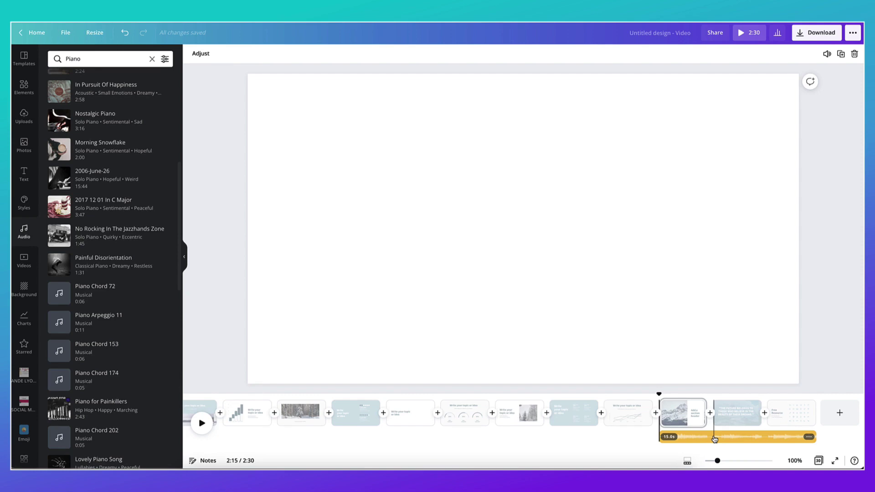
Step: Shift the outro track's waveform so it plays from about 1:21 into the song
click(715, 439)
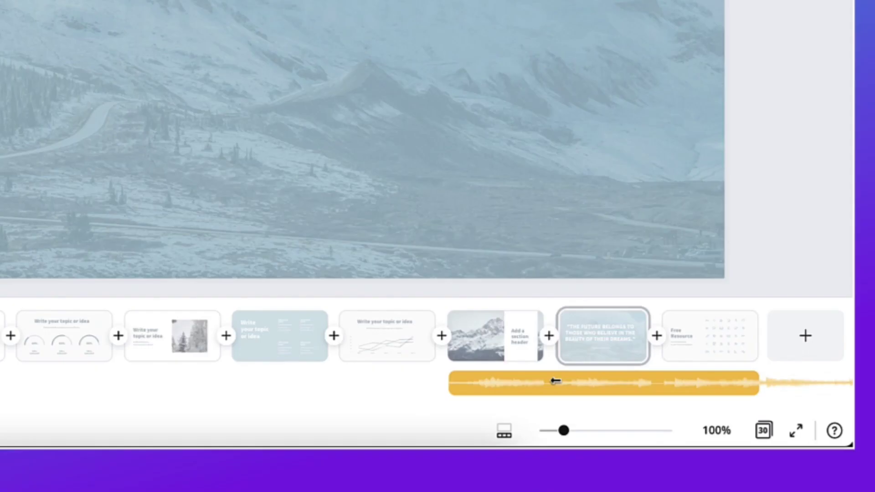
drag(555, 381, 2, 418)
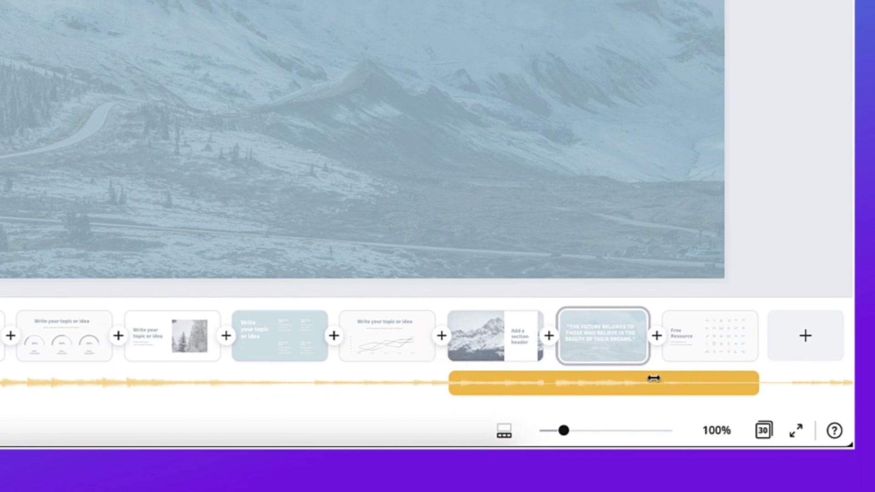
drag(653, 379, 138, 406)
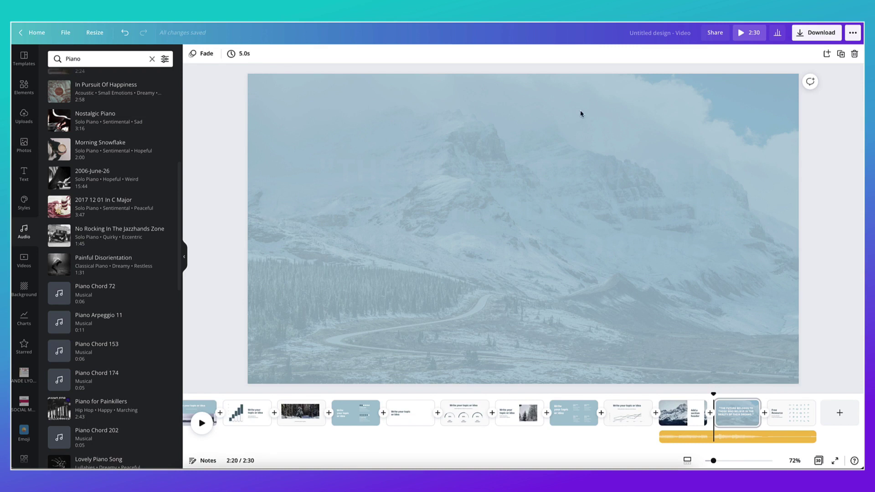
Step: Set up the MP4 download with All pages (1–30) selected, after briefly trying pages 1–3 only
click(811, 33)
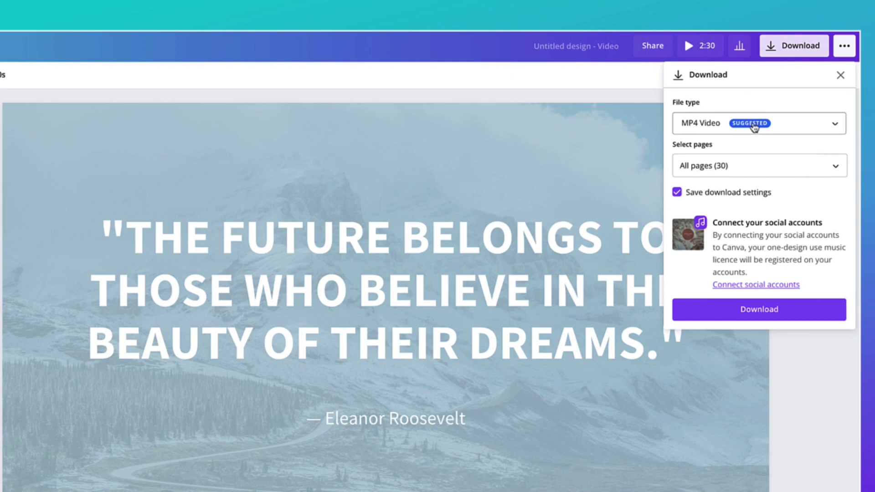
click(709, 166)
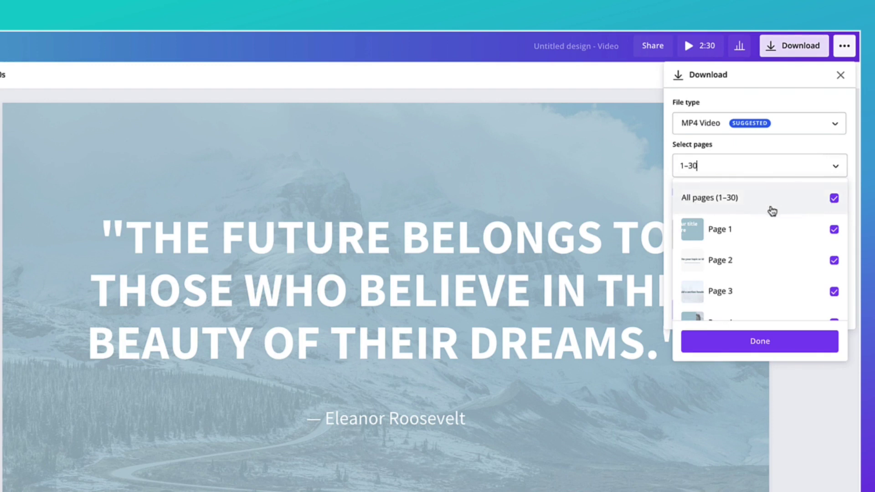
click(835, 199)
click(835, 231)
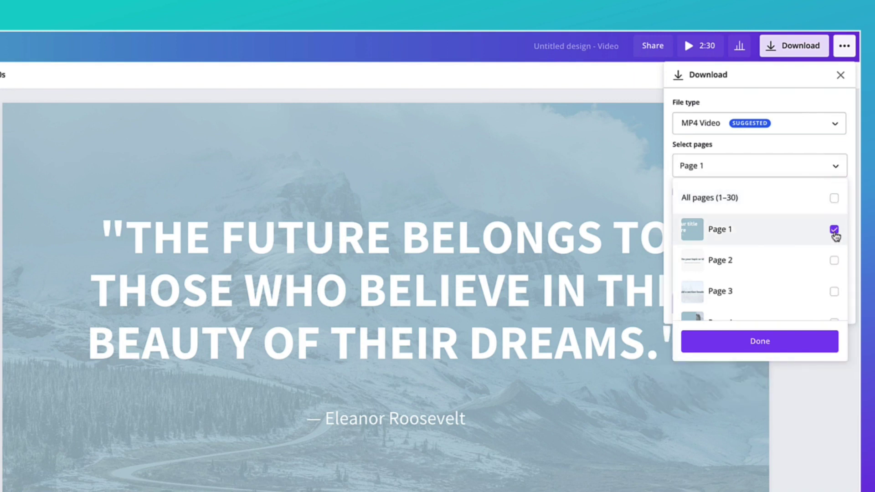
click(834, 261)
click(834, 292)
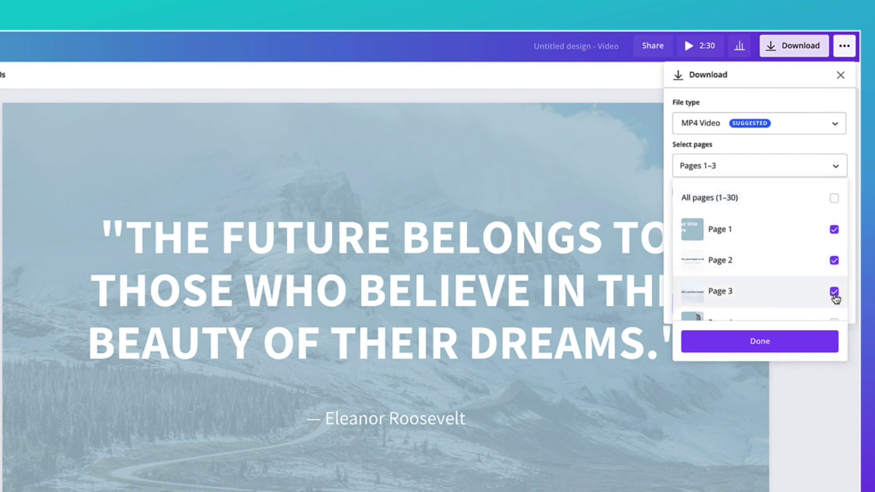
click(835, 199)
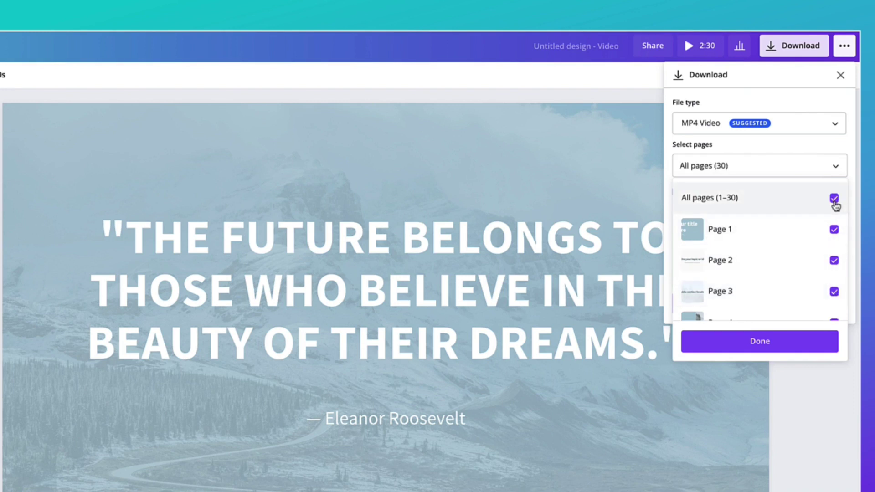
click(755, 342)
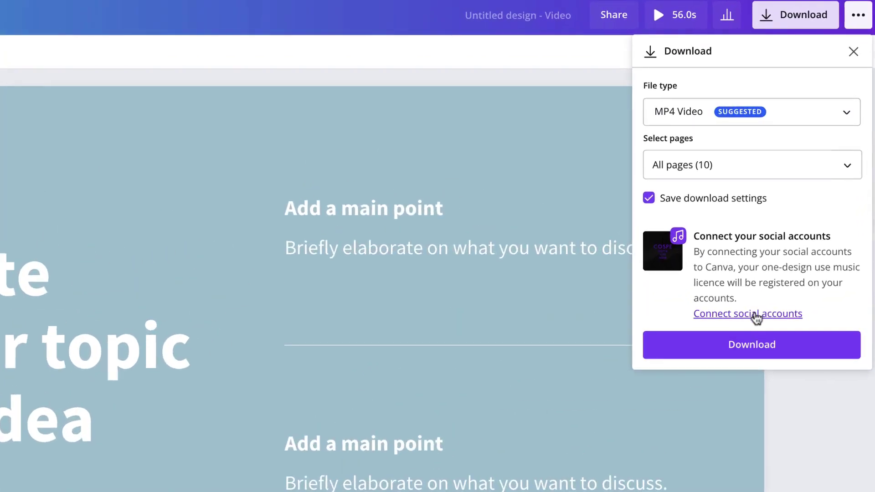
Step: Connect YouTube to the download through the Google account and allow Canva access
click(756, 315)
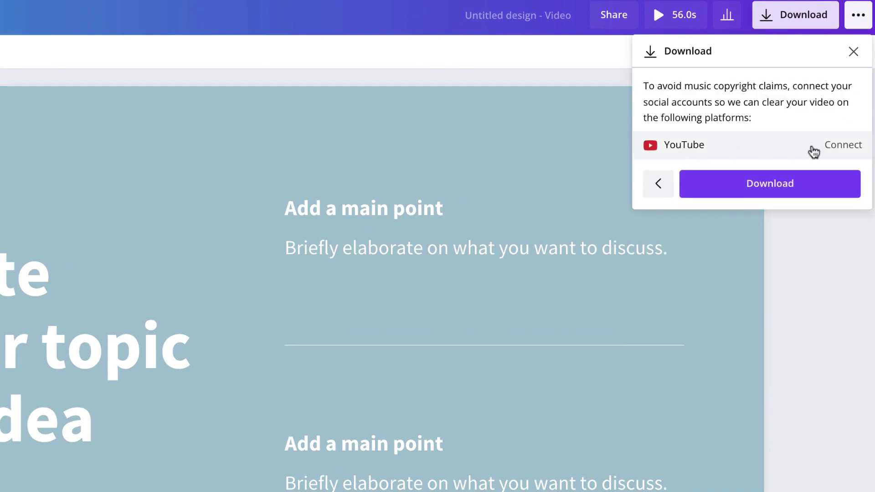
click(841, 146)
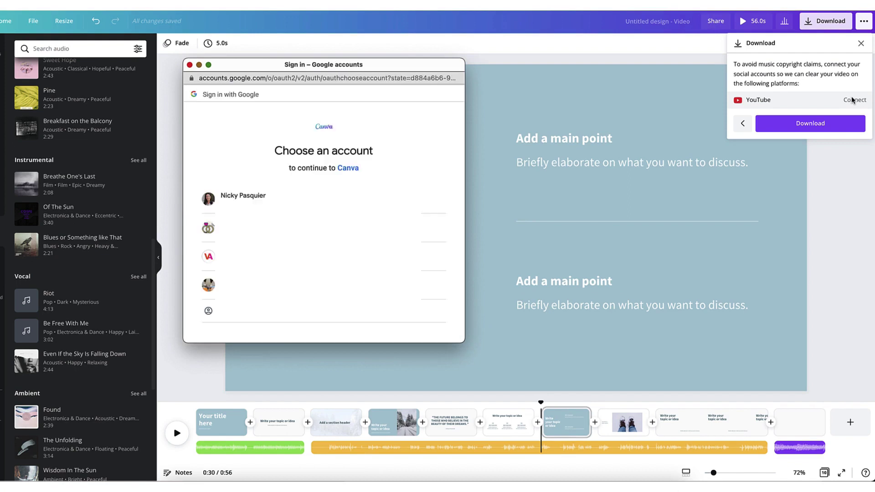
click(263, 199)
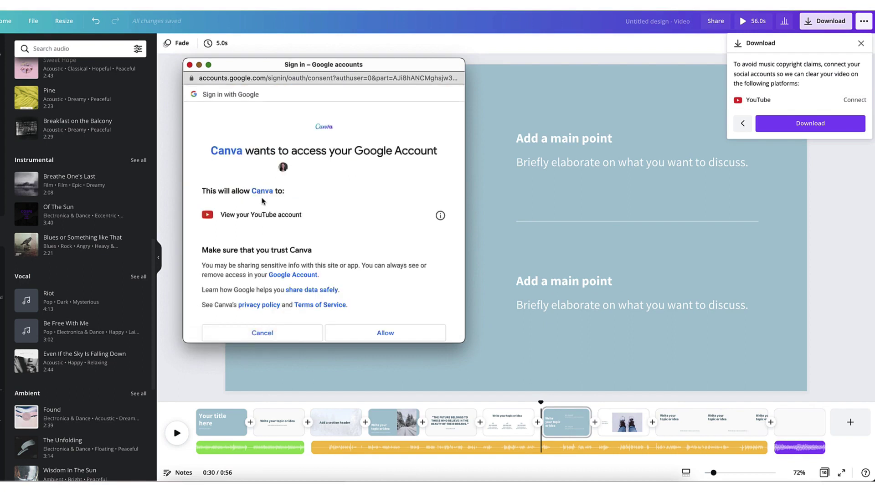
scroll(263, 201, down, 3)
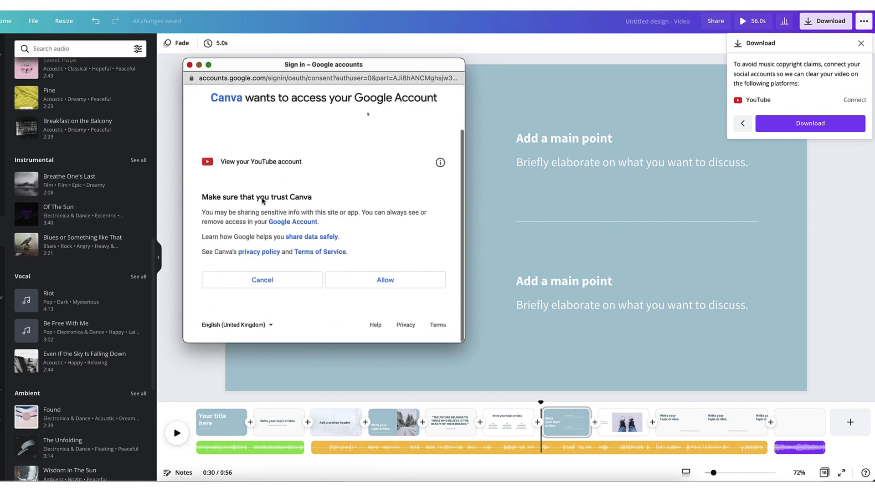
click(382, 281)
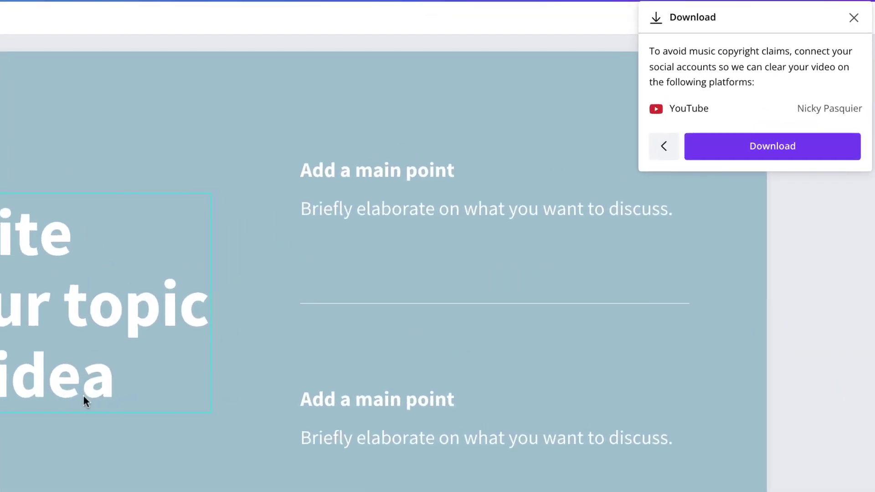
Step: Start downloading the presentation as an MP4 video
click(740, 154)
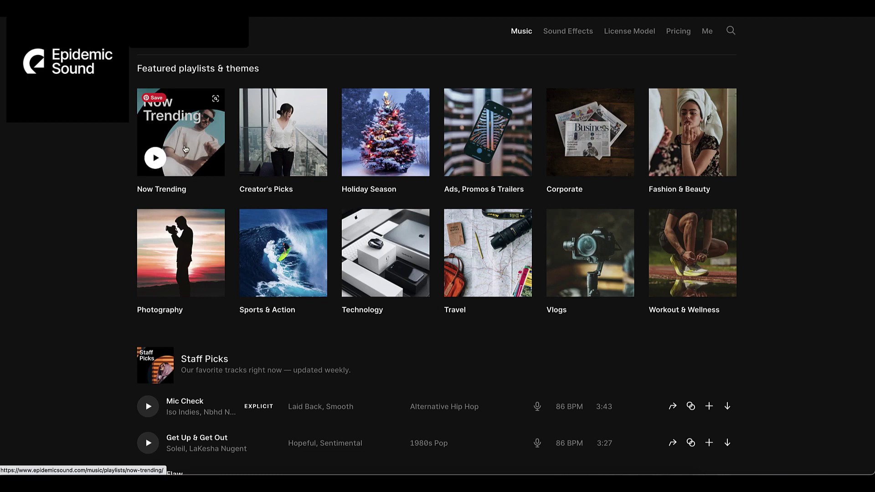
Step: Browse the Now Trending playlist, then go to Sound Effects and open the Cartoon category
click(184, 149)
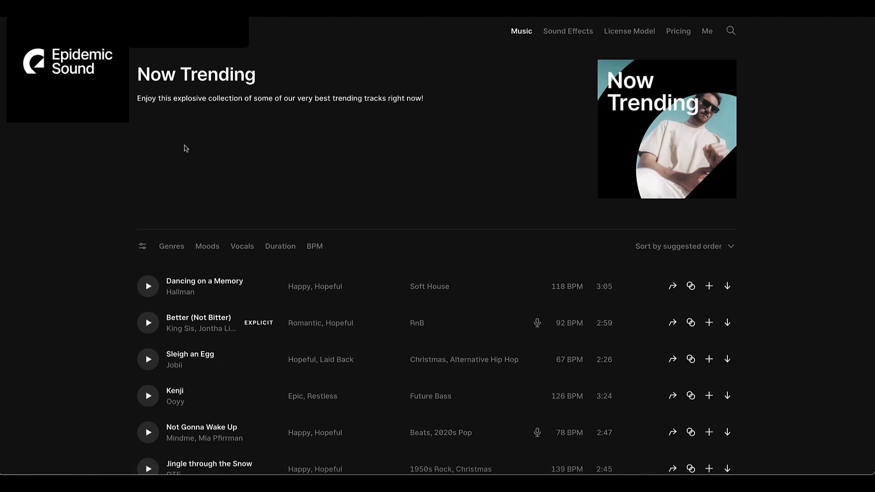
scroll(257, 135, down, 4)
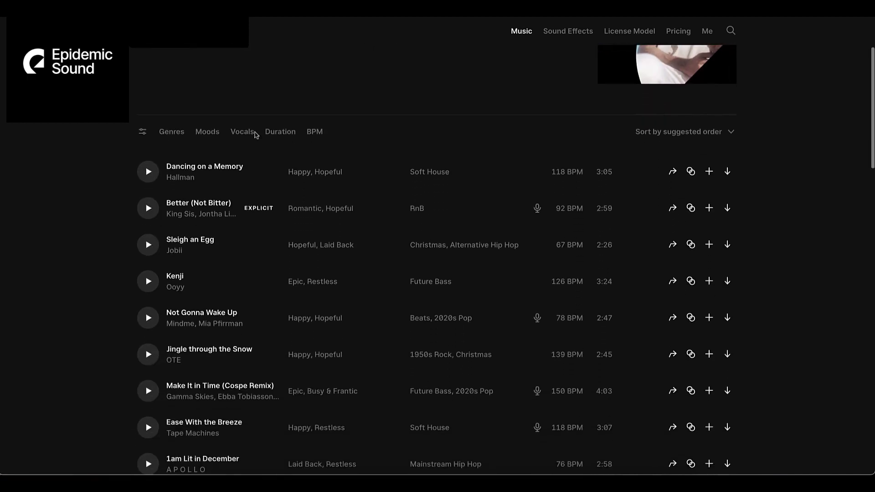
click(549, 31)
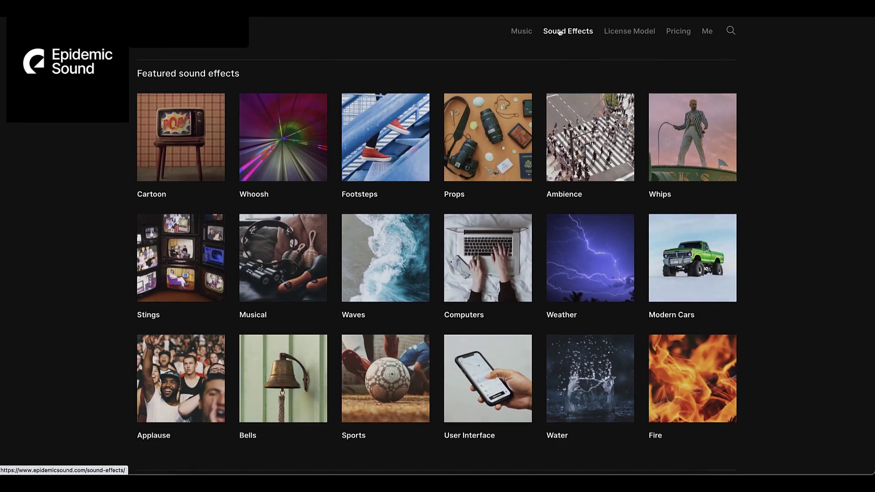
click(201, 142)
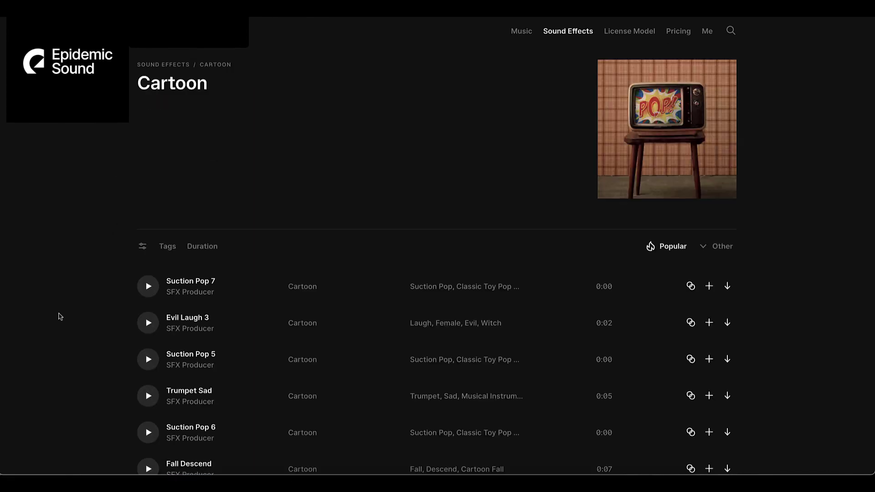